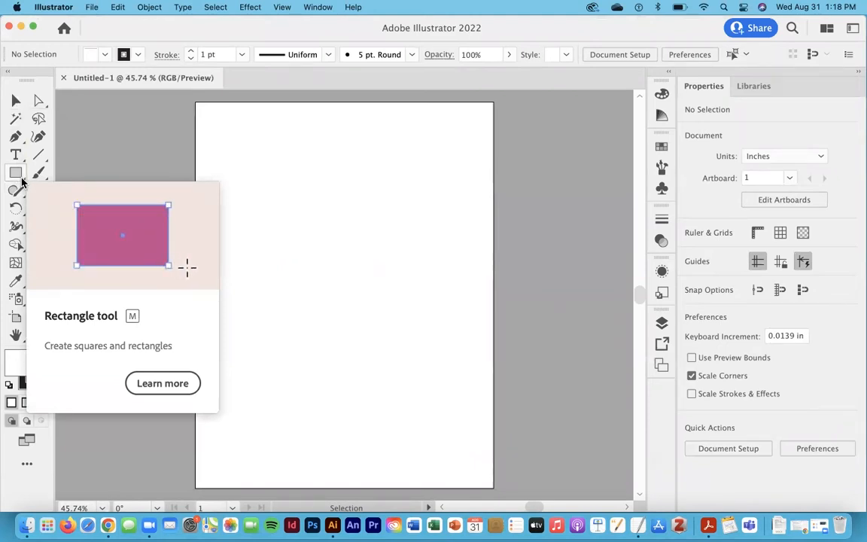
left_click(22, 179)
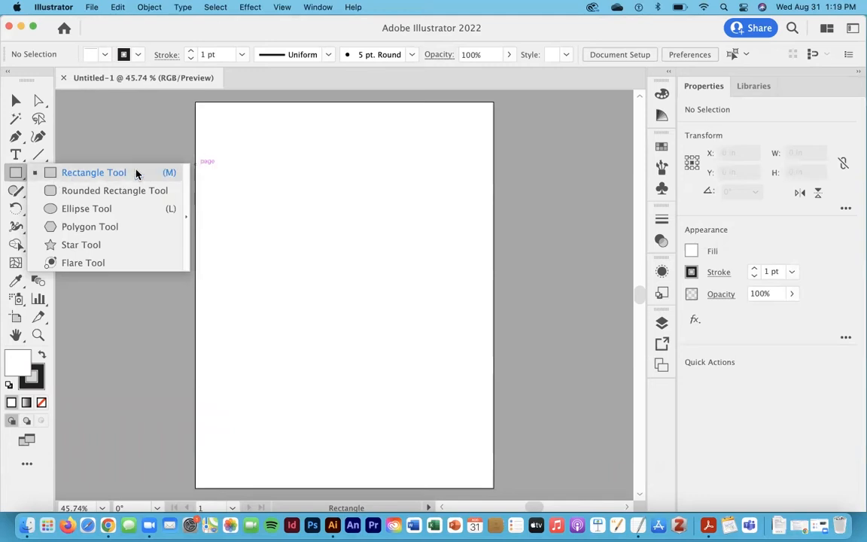
left_click(102, 177)
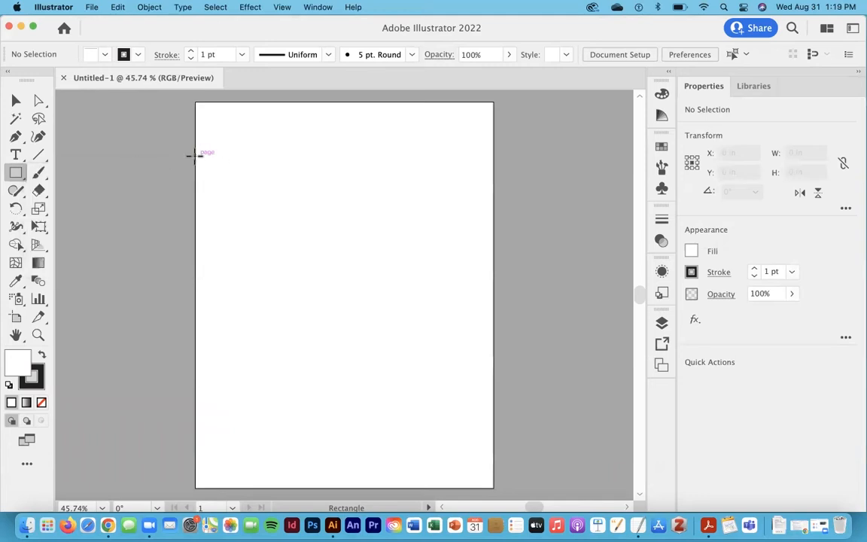
left_click(16, 172)
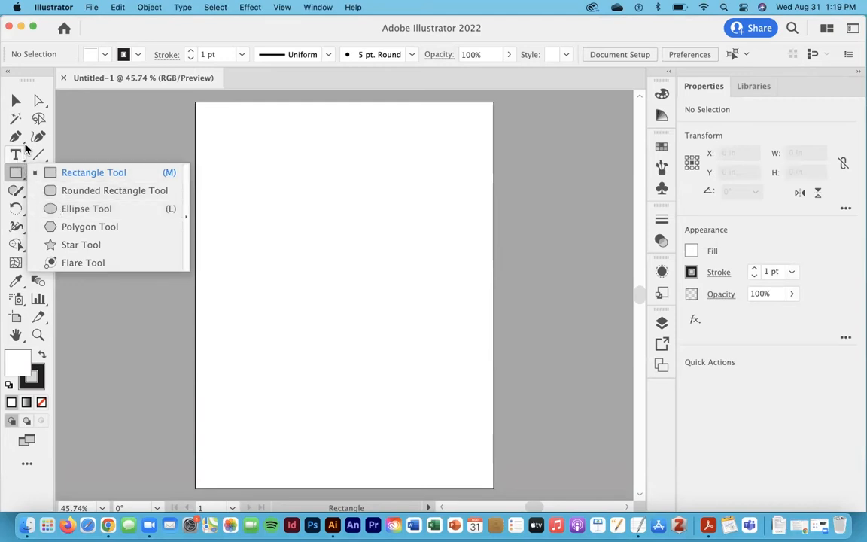
left_click(16, 102)
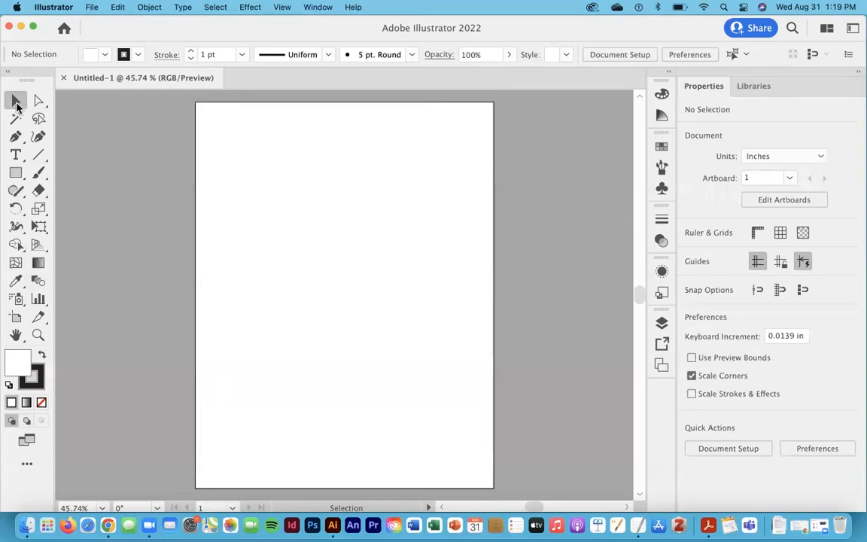
left_click(18, 174)
left_click(15, 100)
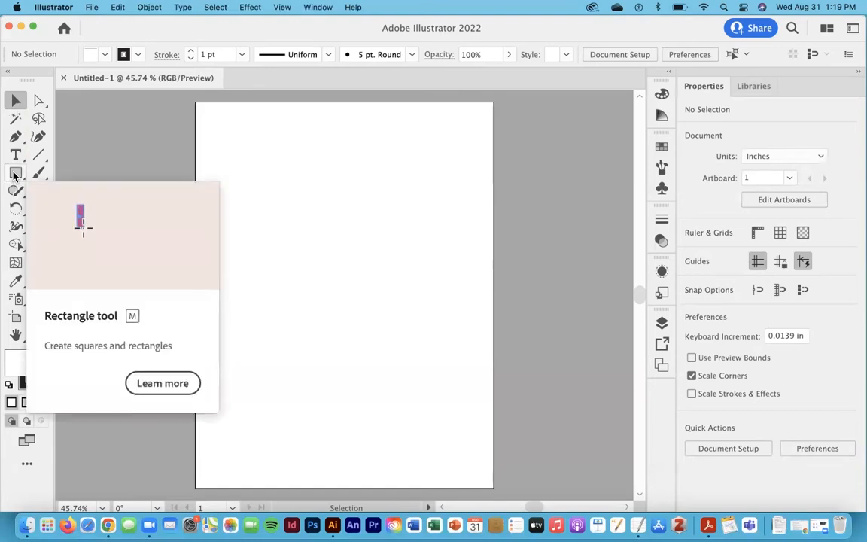
- Draw a rectangle about 4 in by 1.9 in near the artboard's upper left corner
left_click(15, 173)
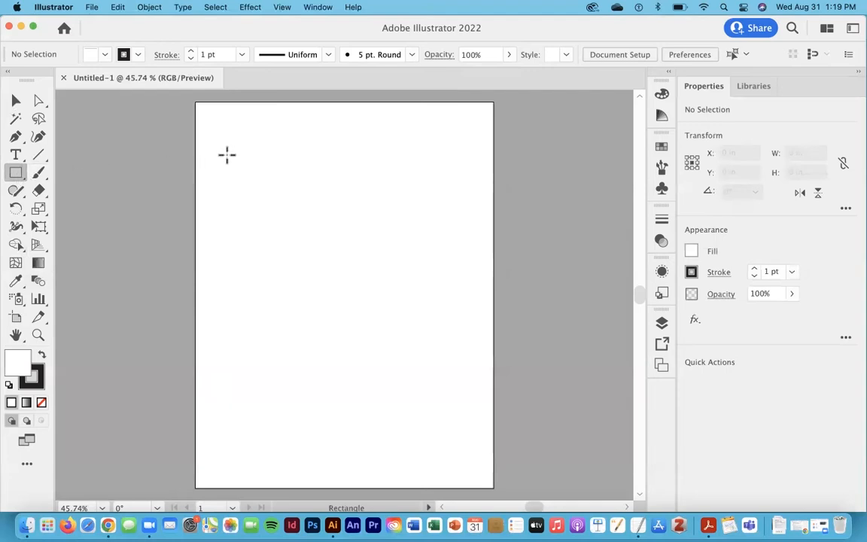
mouse_move(225, 144)
left_mouse_down()
mouse_move(262, 169)
mouse_move(276, 196)
mouse_move(277, 188)
mouse_move(270, 190)
mouse_move(304, 188)
mouse_move(288, 211)
mouse_move(284, 201)
mouse_move(328, 201)
left_mouse_up()
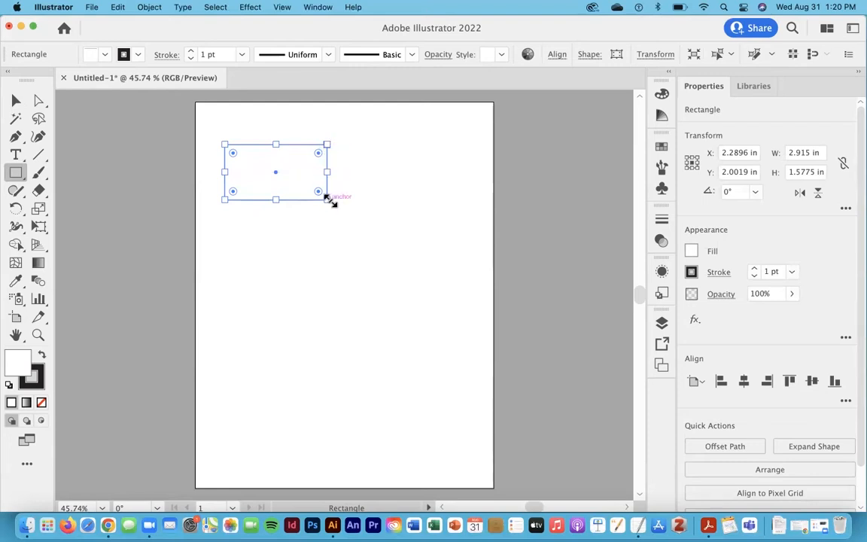
left_click_drag(329, 197, 306, 196)
key("super+z")
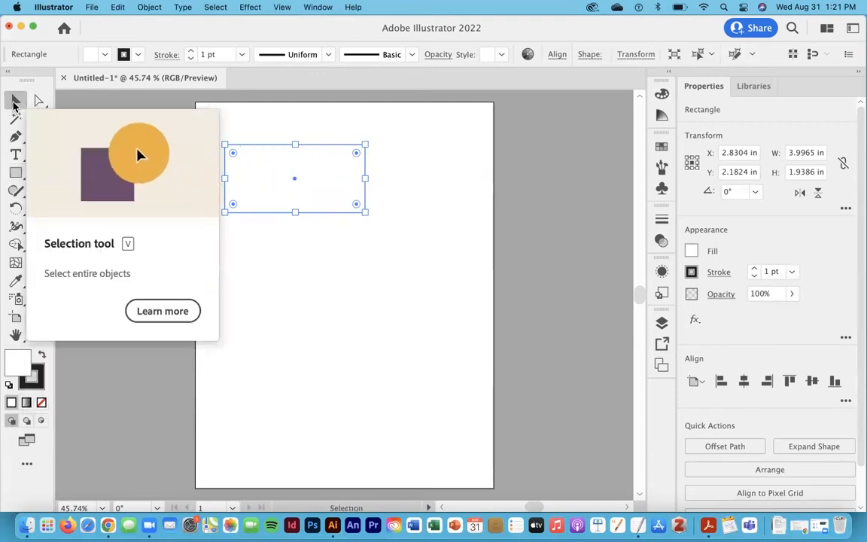
- Fill the rectangle with purple AA6EFF picked from the Color panel's spectrum
left_click(15, 104)
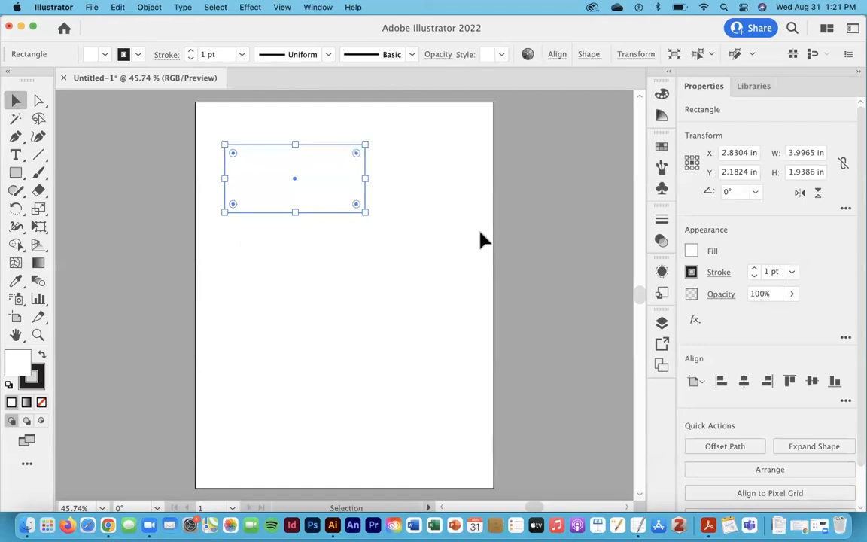
left_click(435, 233)
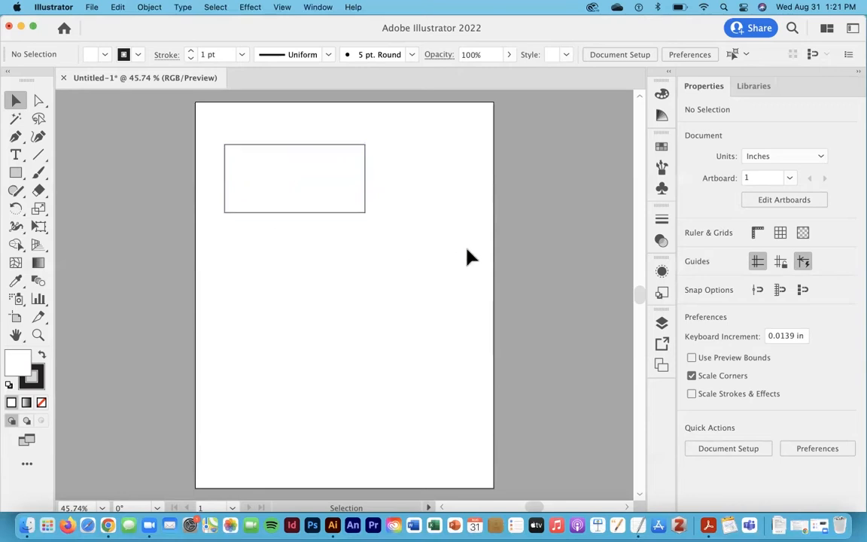
key("super+equal")
key("super+equal")
key("space")
left_click_drag(399, 186, 406, 285)
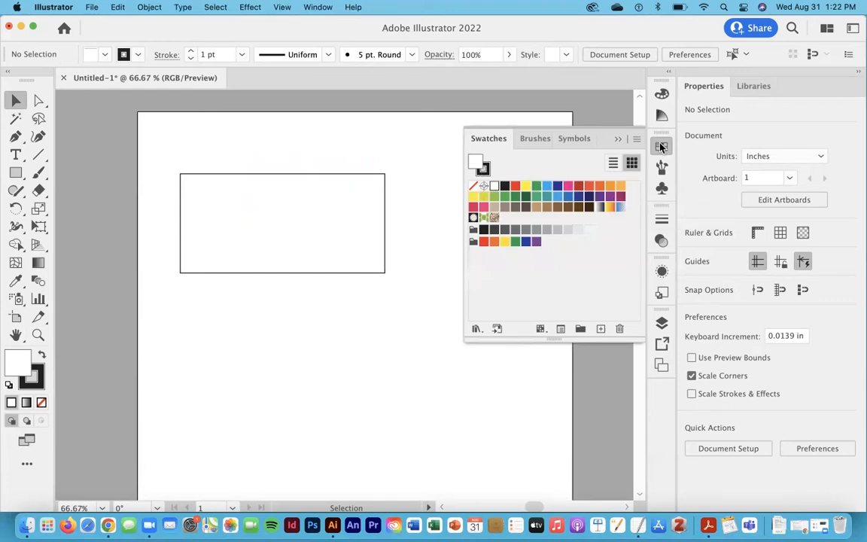
left_click(662, 96)
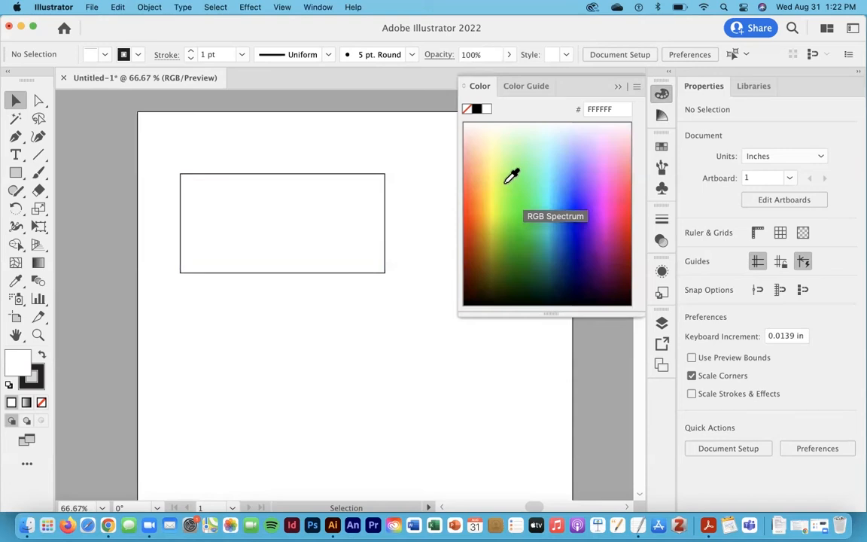
left_click(582, 166)
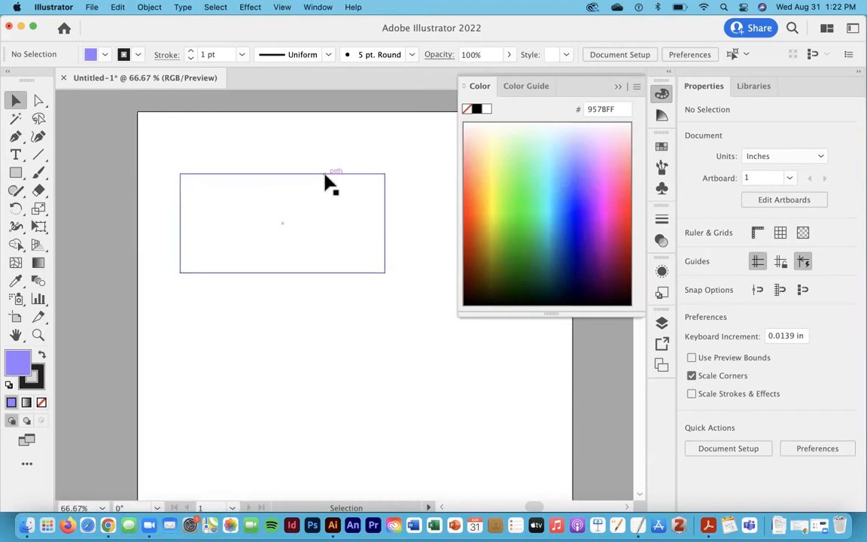
left_click(229, 181)
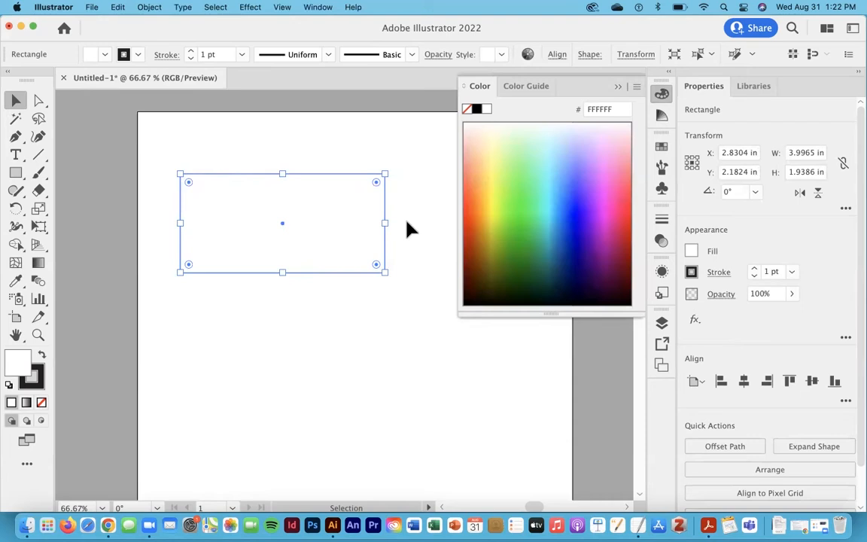
left_click(600, 180)
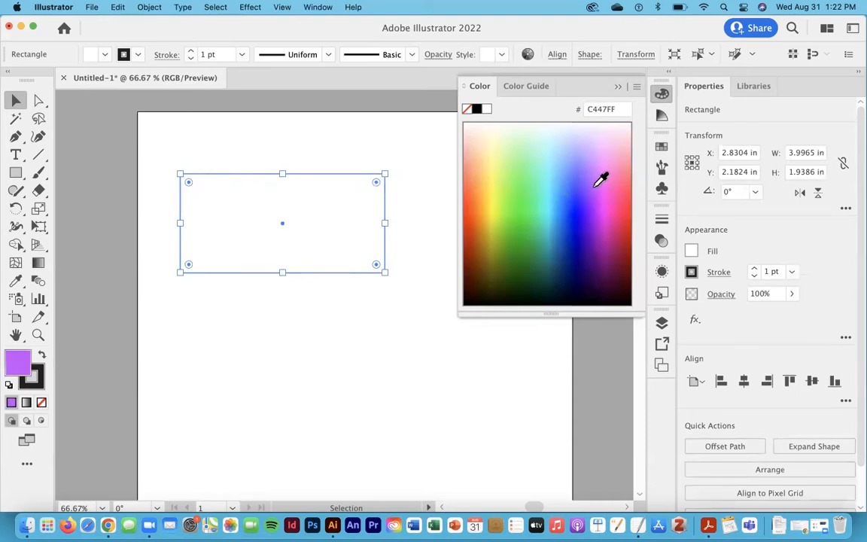
mouse_move(600, 180)
left_mouse_down()
mouse_move(575, 170)
mouse_move(508, 180)
mouse_move(507, 201)
mouse_move(550, 211)
mouse_move(598, 178)
mouse_move(594, 162)
left_mouse_up()
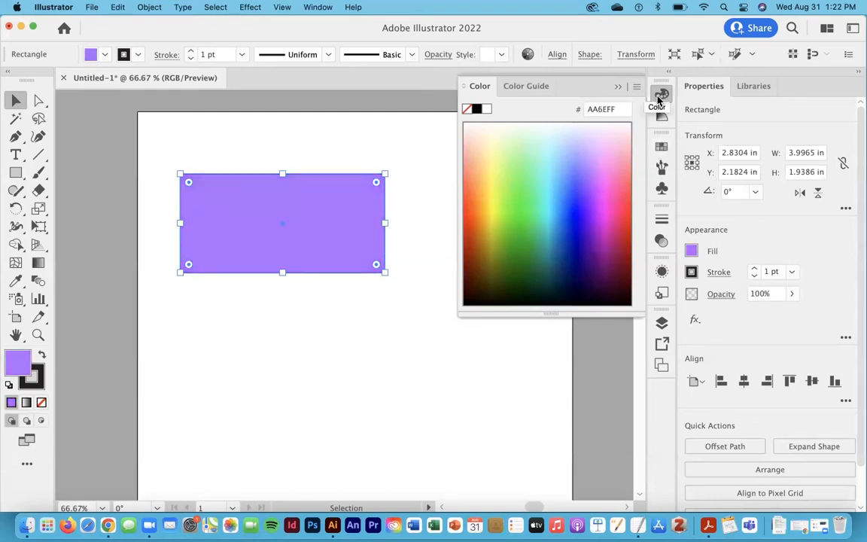
- Try several swatches and fill the rectangle with the pink swatch
left_click(660, 147)
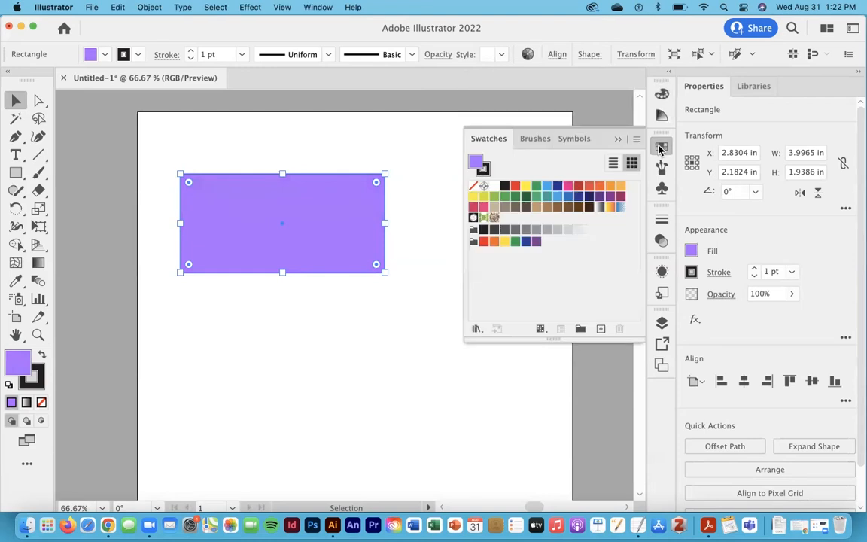
left_click(555, 197)
left_click(555, 187)
left_click(539, 195)
left_click(527, 187)
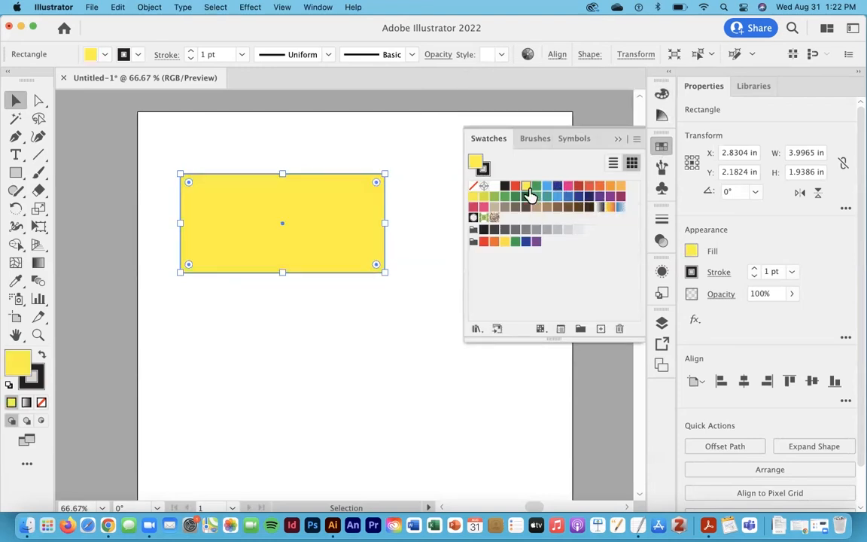
left_click(546, 187)
left_click(568, 186)
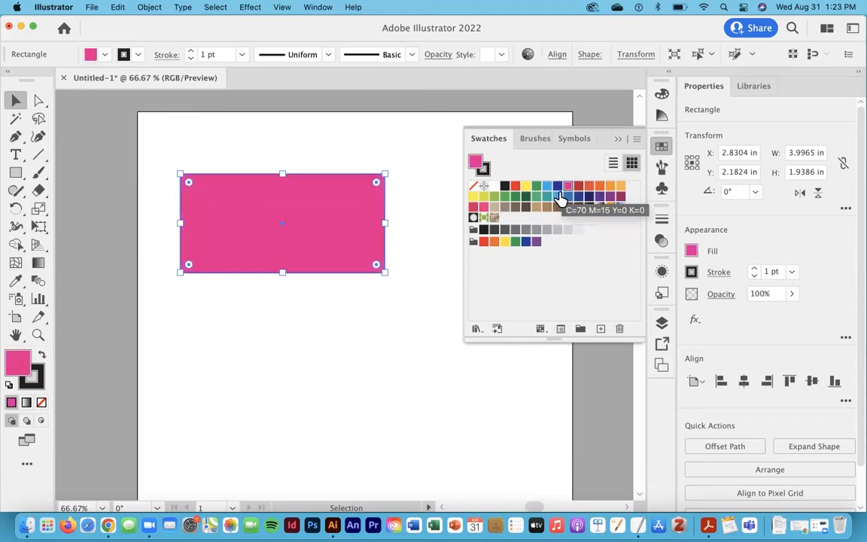
left_click(618, 140)
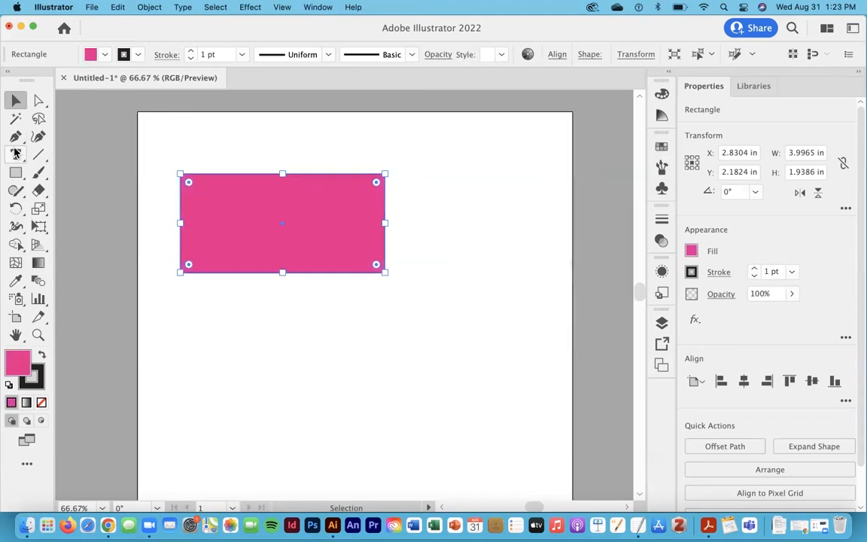
- Draw a square about 2.24 in per side to the right of the rectangle
left_click(16, 173)
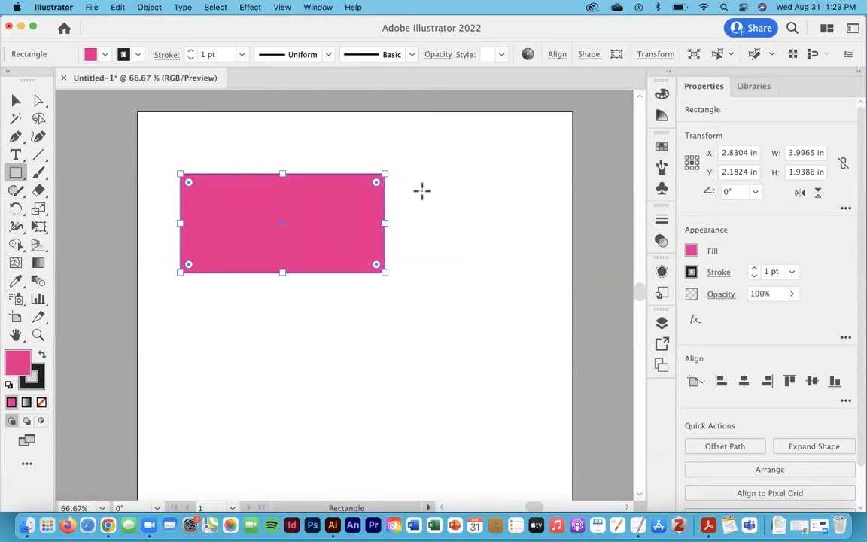
left_click_drag(433, 191, 432, 304)
key("shift")
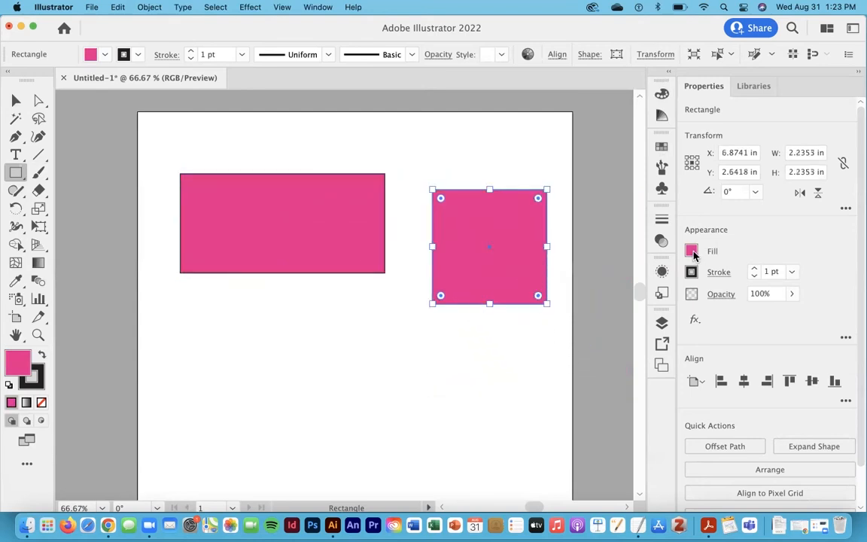
- Fill the square with a blue swatch
left_click(692, 251)
left_click(603, 309)
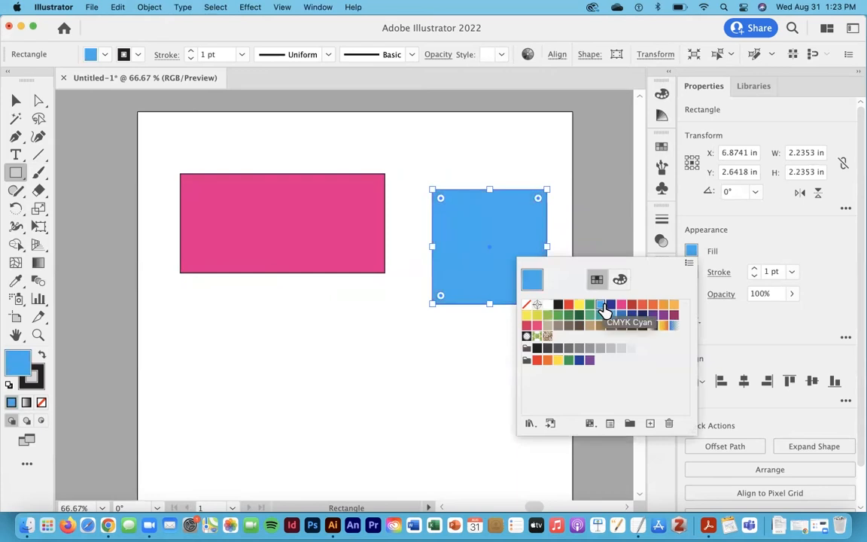
left_click(687, 258)
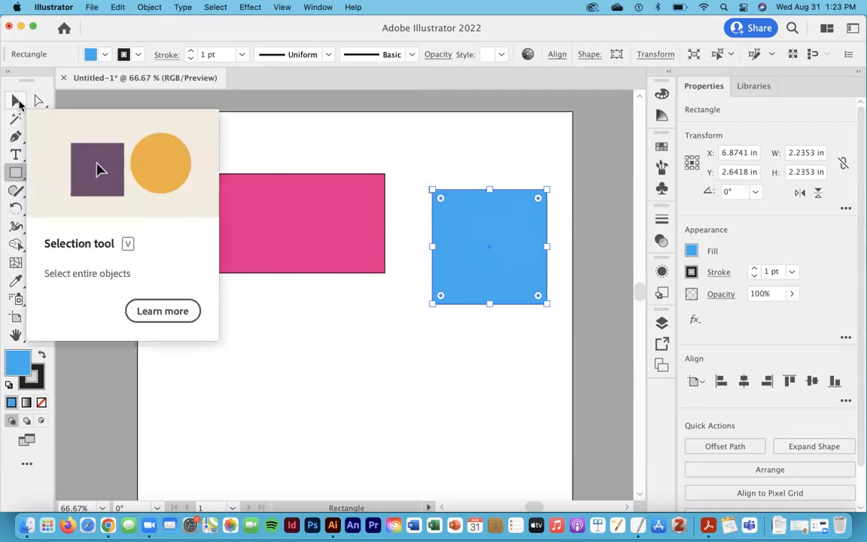
- Reposition the pink rectangle and the blue square on the artboard with the Selection tool
left_click(16, 100)
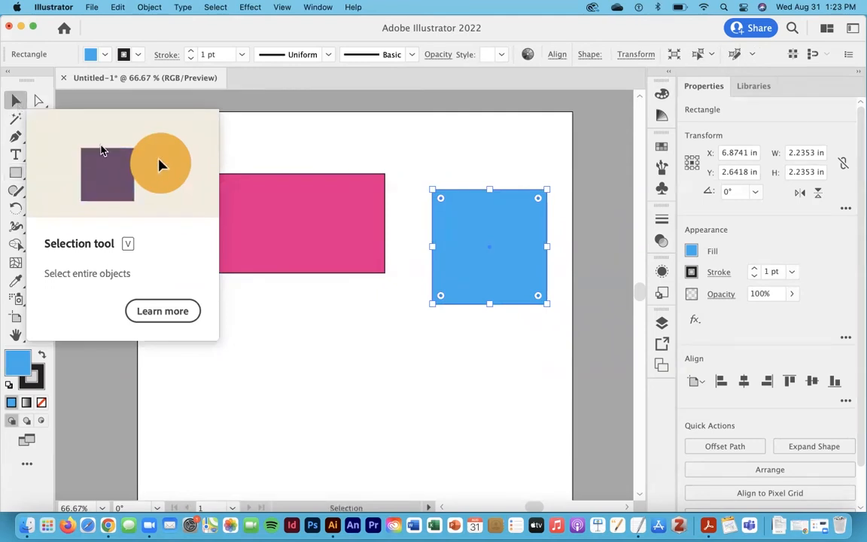
left_click_drag(519, 241, 484, 287)
left_click_drag(301, 256, 295, 290)
left_click_drag(454, 235, 456, 300)
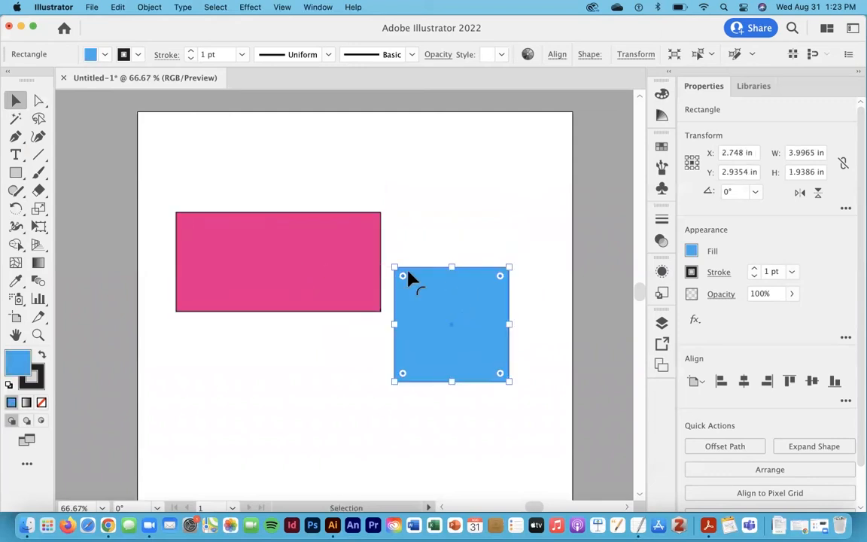
left_click(319, 265)
left_click_drag(311, 259, 299, 228)
left_click(467, 198)
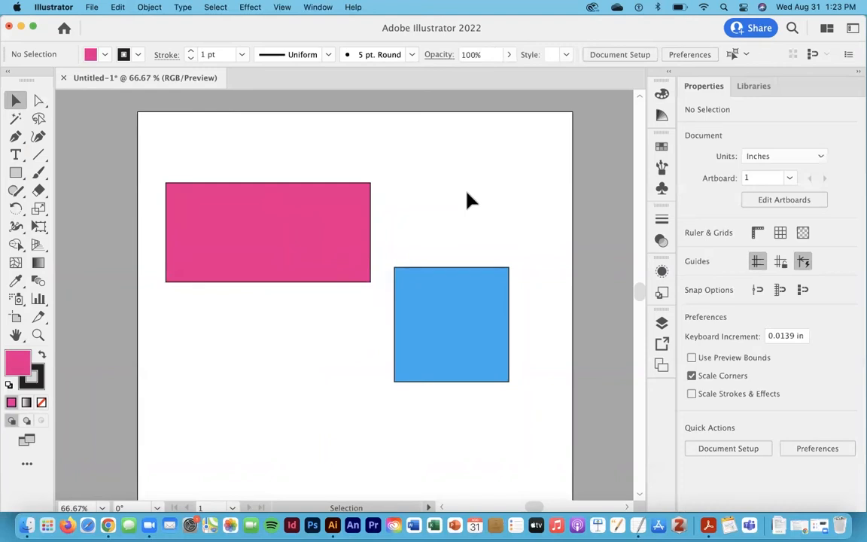
- Select both shapes together and nudge them as one selection
scroll(467, 199, "down", 4)
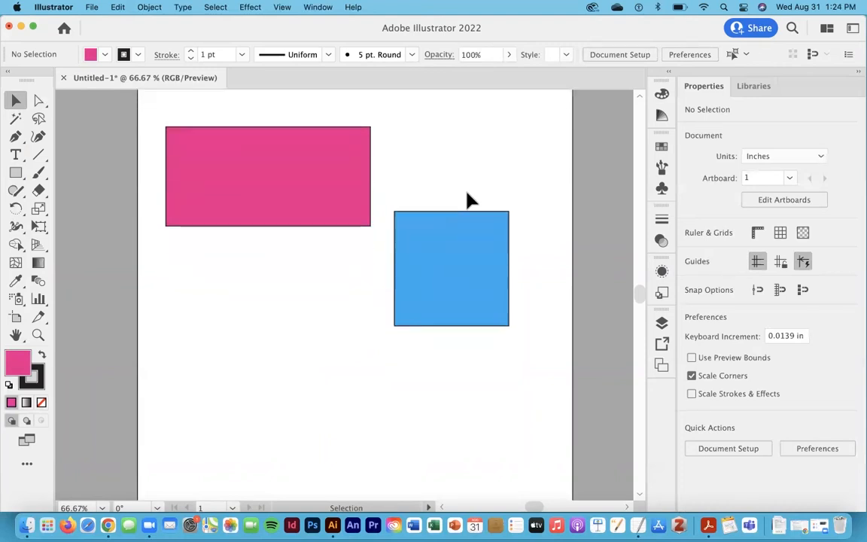
left_click(275, 167)
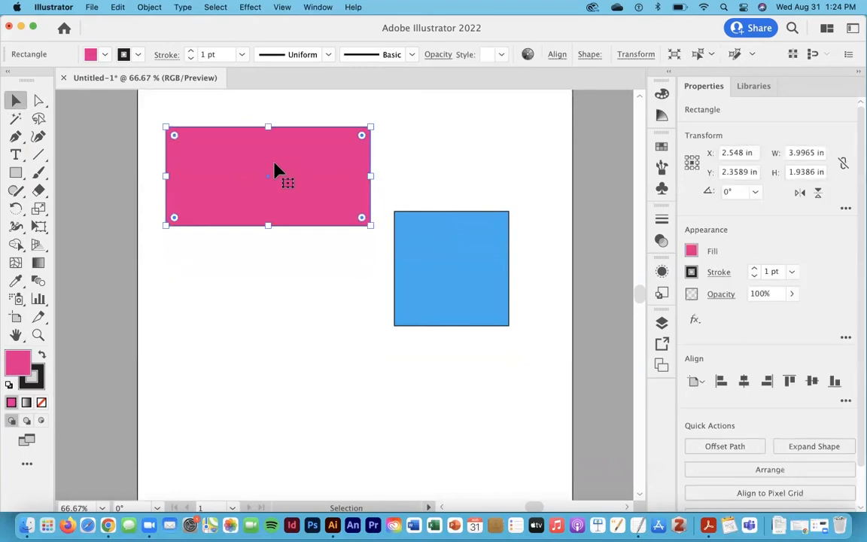
left_click(441, 256, "shift")
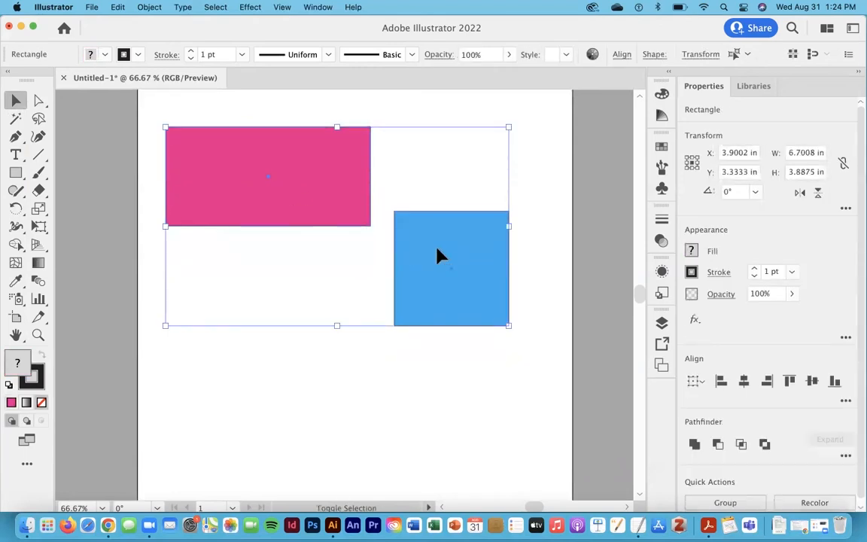
left_click_drag(434, 257, 456, 251)
left_click(541, 170)
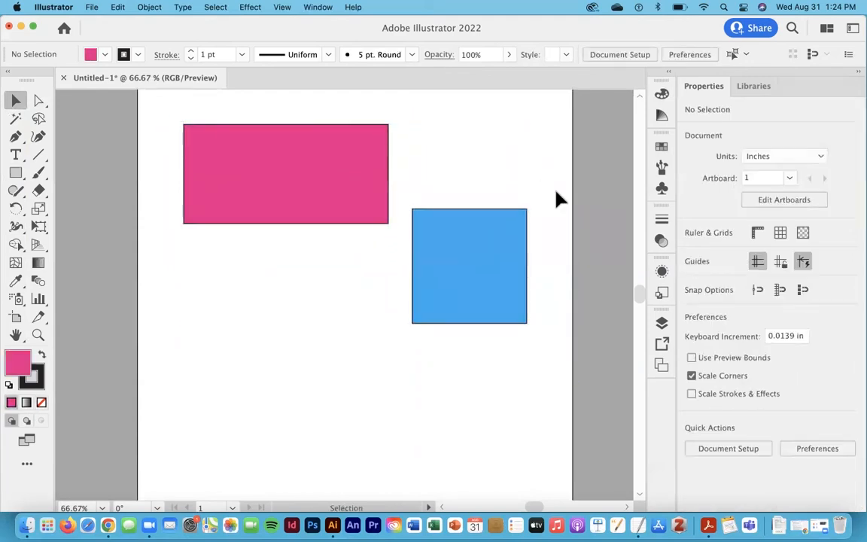
- Remove the stroke from the blue square by setting it to None
key("super+equal")
key("super+equal")
left_click_drag(545, 191, 289, 291)
left_click(482, 242)
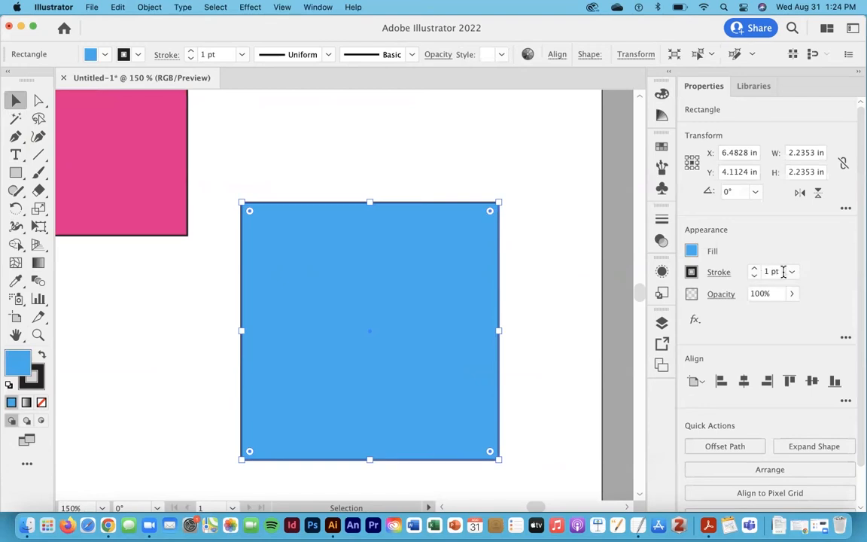
left_click(691, 272)
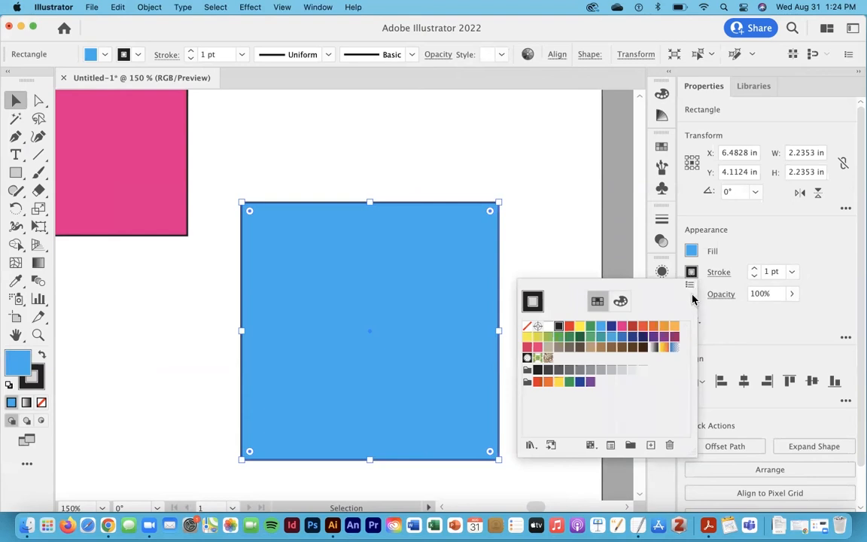
left_click(527, 332)
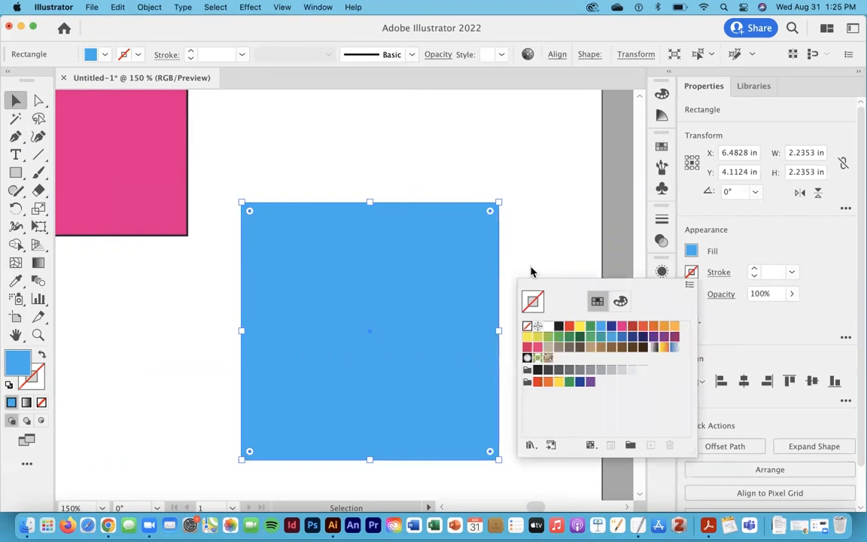
left_click(579, 261)
left_click(610, 258)
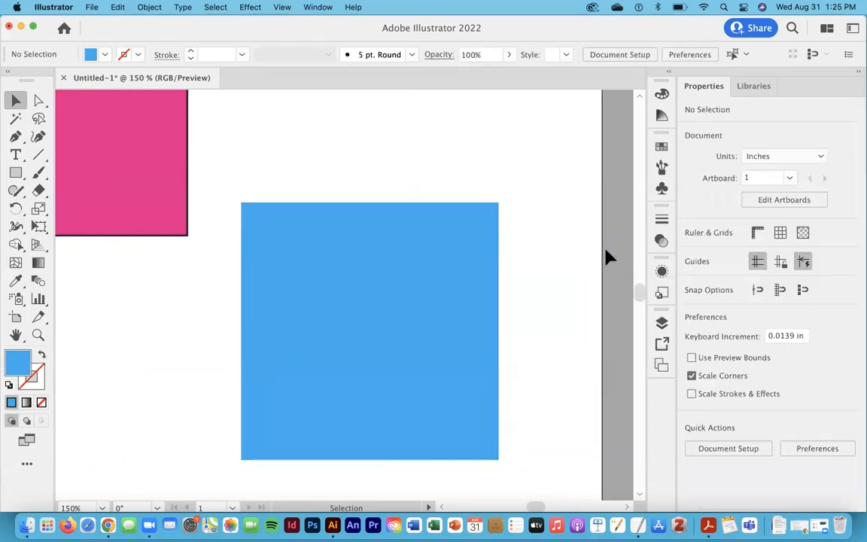
- Remove the stroke from the pink rectangle by setting it to None
left_click(480, 261)
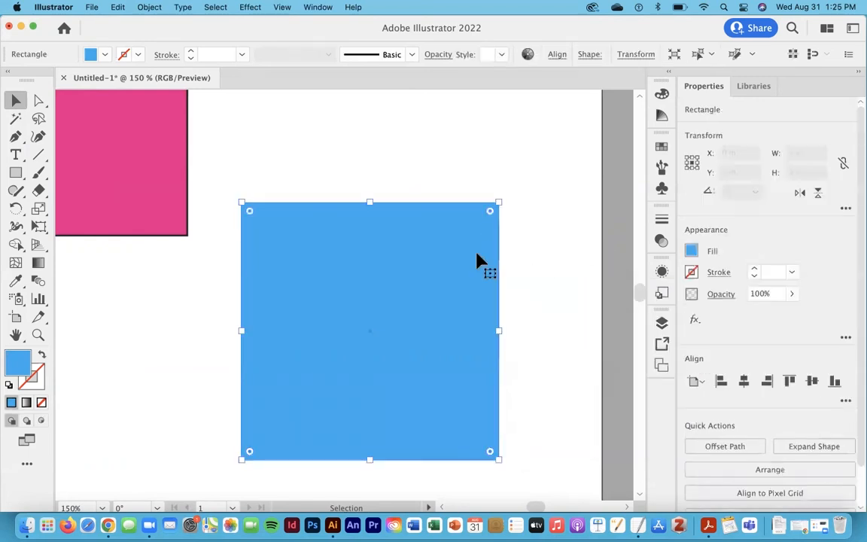
left_click(161, 195)
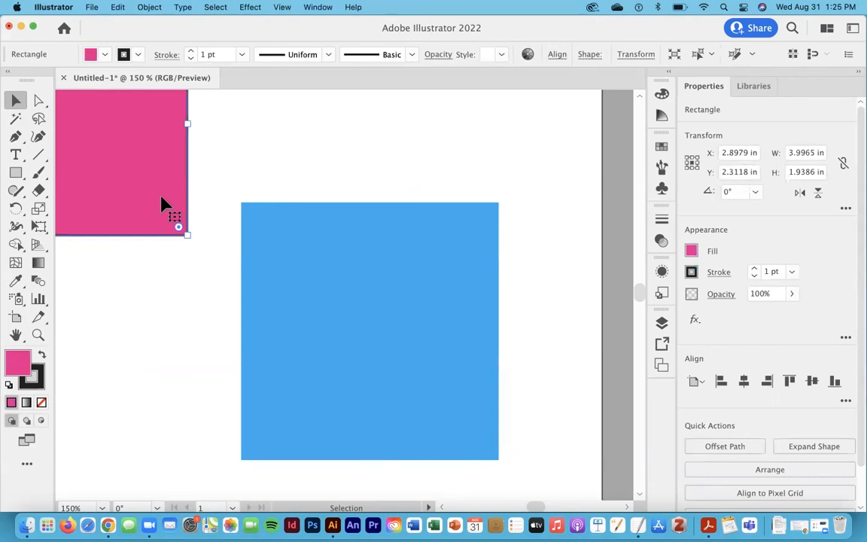
left_click(691, 273)
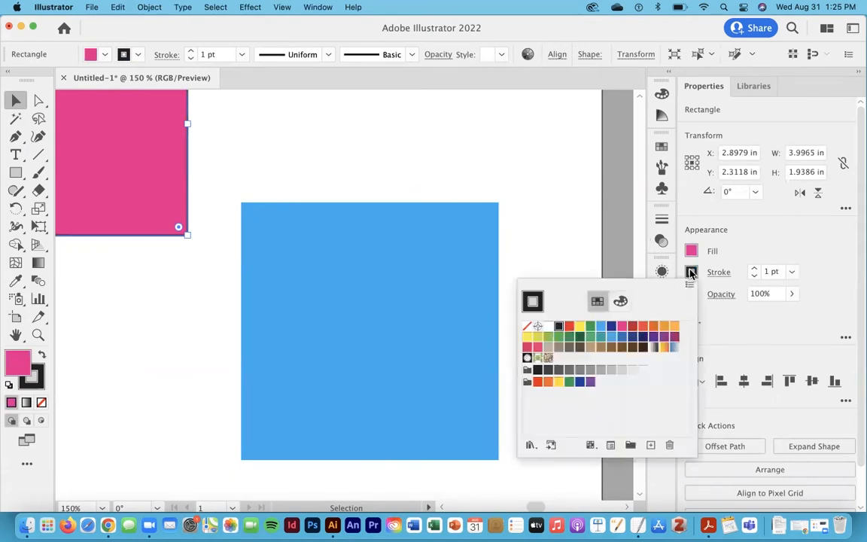
left_click(527, 326)
left_click(475, 188)
left_click(509, 182)
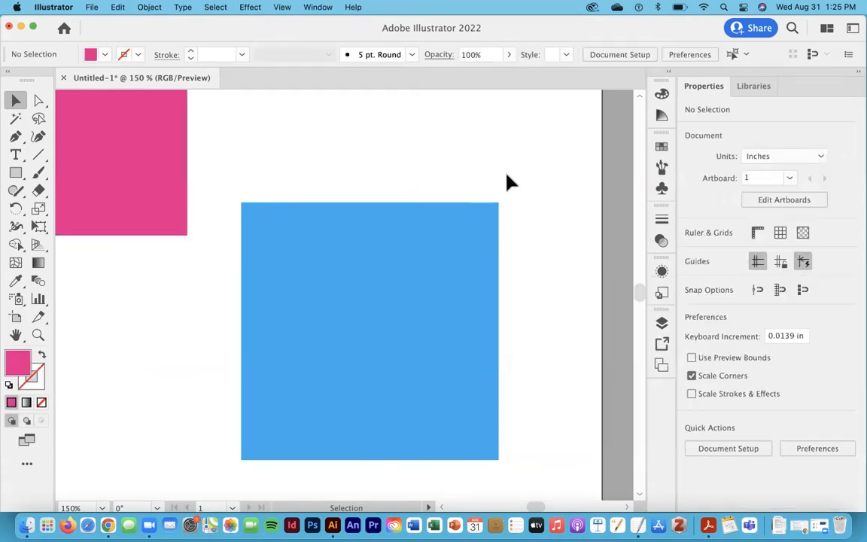
- Draw an ellipse about 2.28 in wide and 3.65 in tall below the pink rectangle with the Ellipse tool
key("super+minus")
key("super+minus")
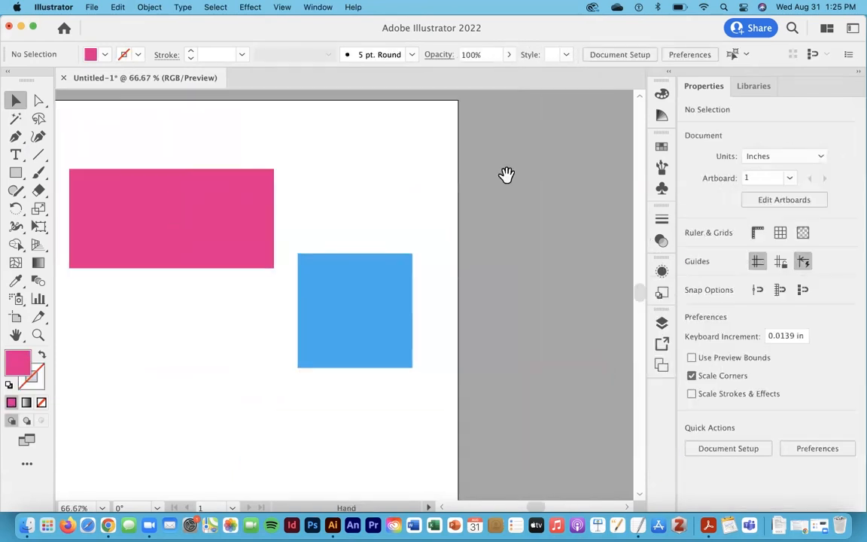
left_click_drag(300, 183, 417, 183)
left_click(15, 175)
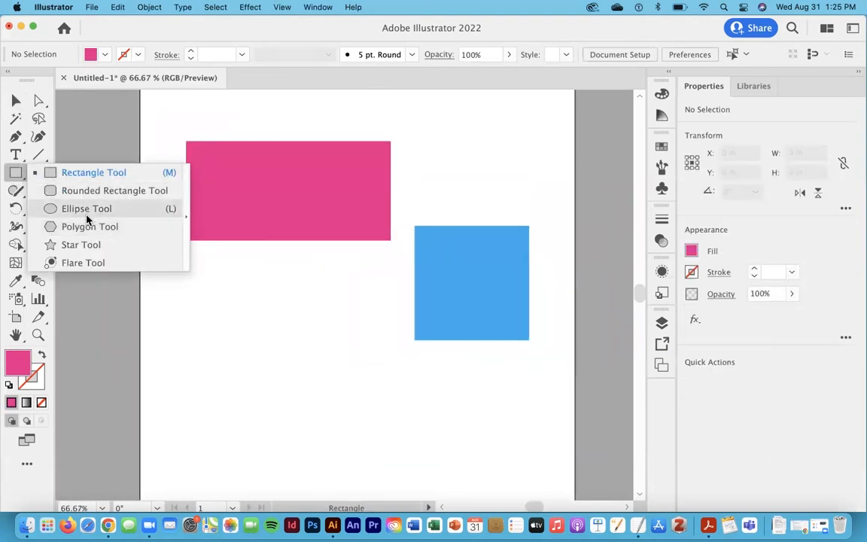
left_click(87, 213)
left_click_drag(208, 271, 324, 459)
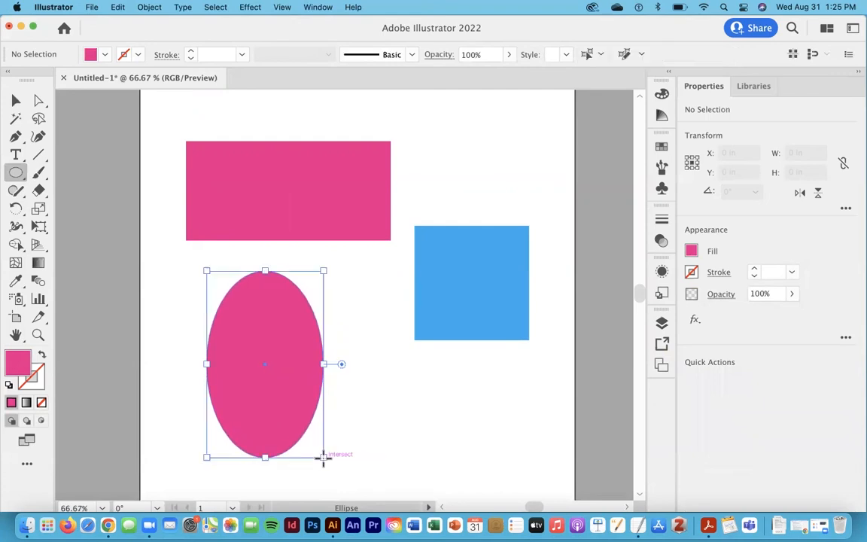
- Fill the ellipse with a purple swatch and move it slightly up and to the left
left_click(691, 252)
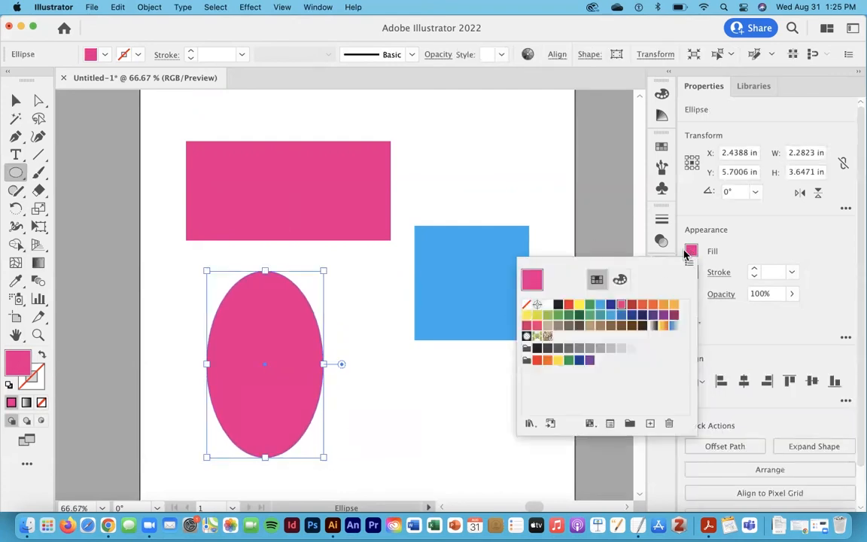
left_click(651, 315)
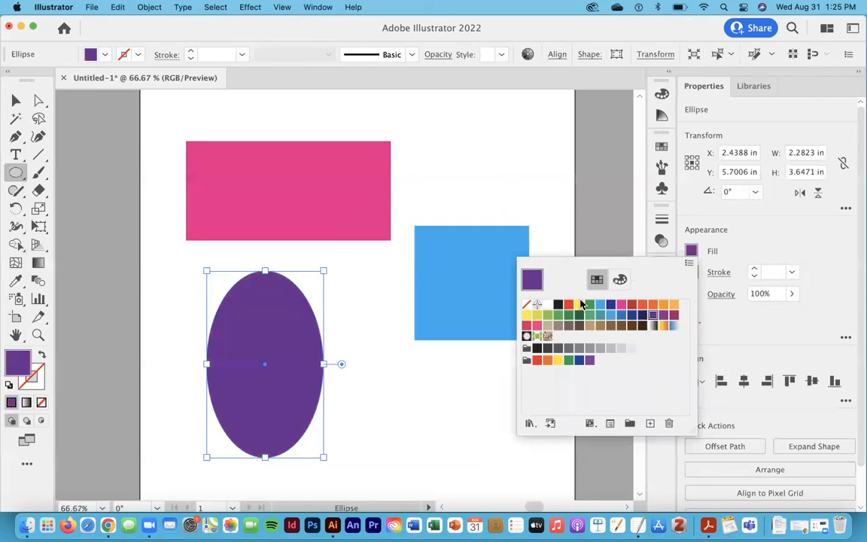
left_click(18, 103)
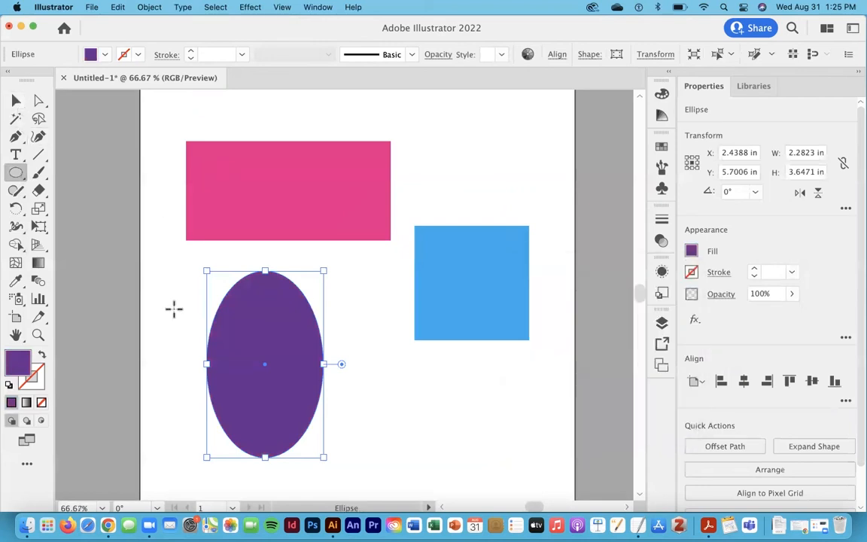
left_click(18, 101)
left_click_drag(283, 352, 248, 337)
left_click(355, 331)
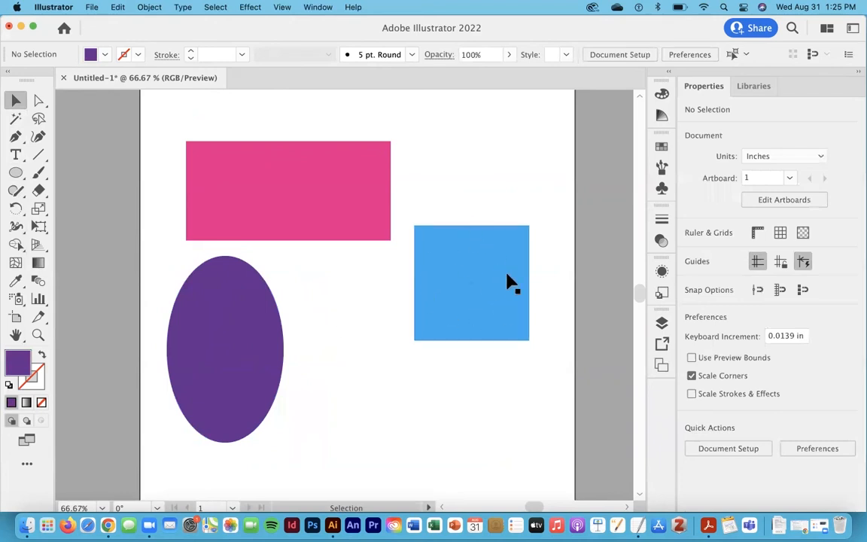
- Draw a circle about 1.94 in across beside the ellipse and fill it with an orange swatch
left_click(9, 173)
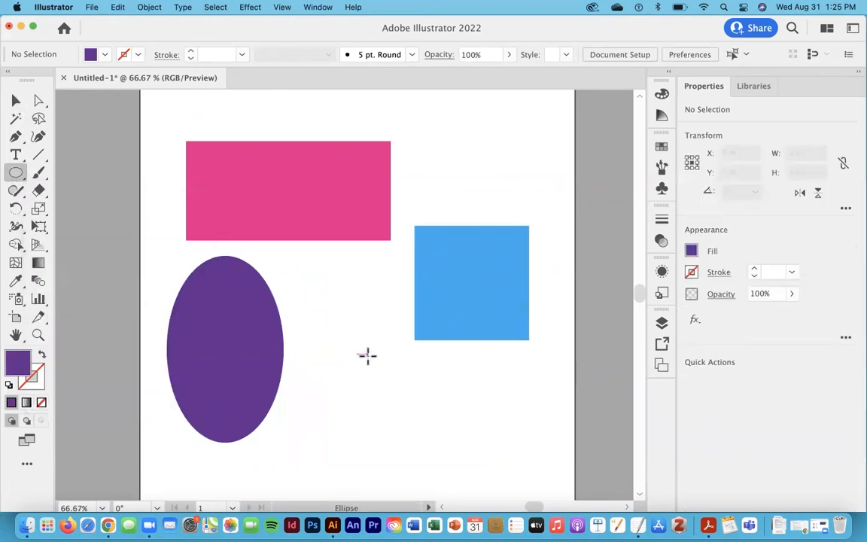
mouse_move(315, 337)
left_mouse_down()
mouse_move(320, 332)
mouse_move(397, 450)
mouse_move(325, 368)
mouse_move(411, 461)
mouse_move(383, 431)
left_mouse_up()
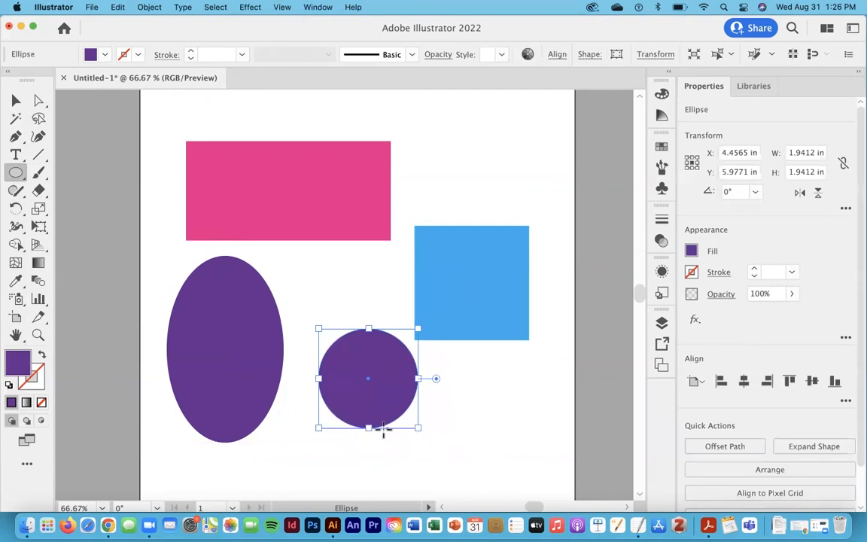
left_click(692, 251)
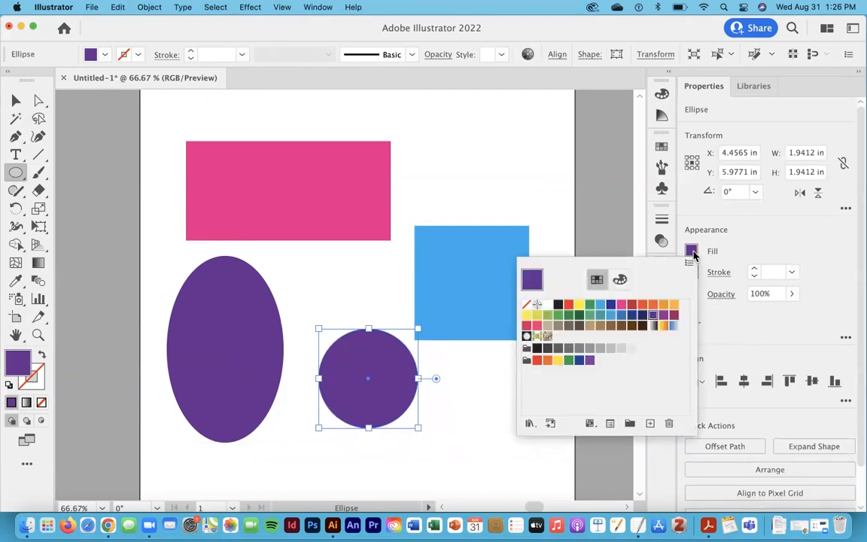
left_click(614, 316)
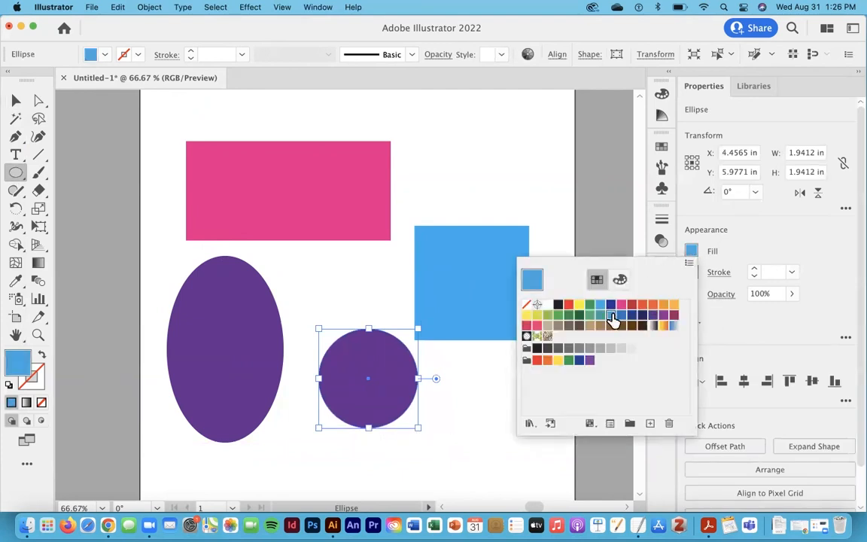
left_click(643, 315)
left_click(653, 311)
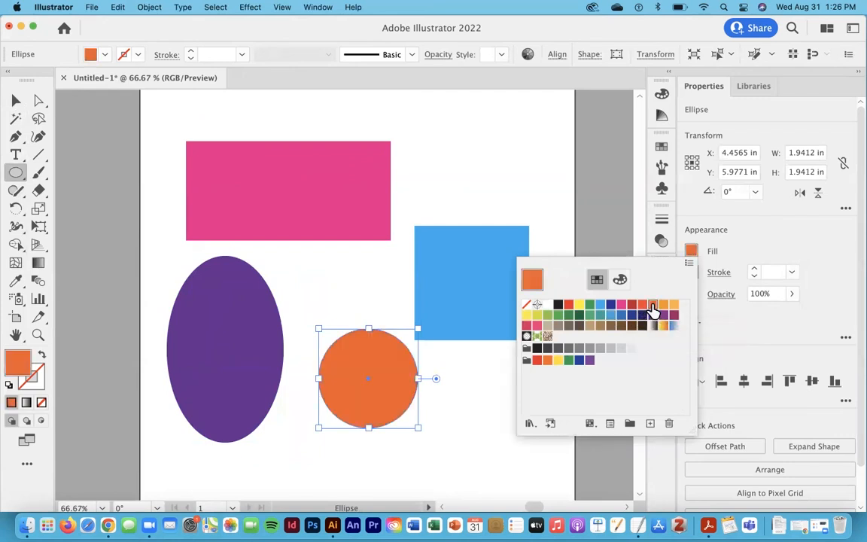
- Move the orange circle slightly up and to the left
left_click(17, 102)
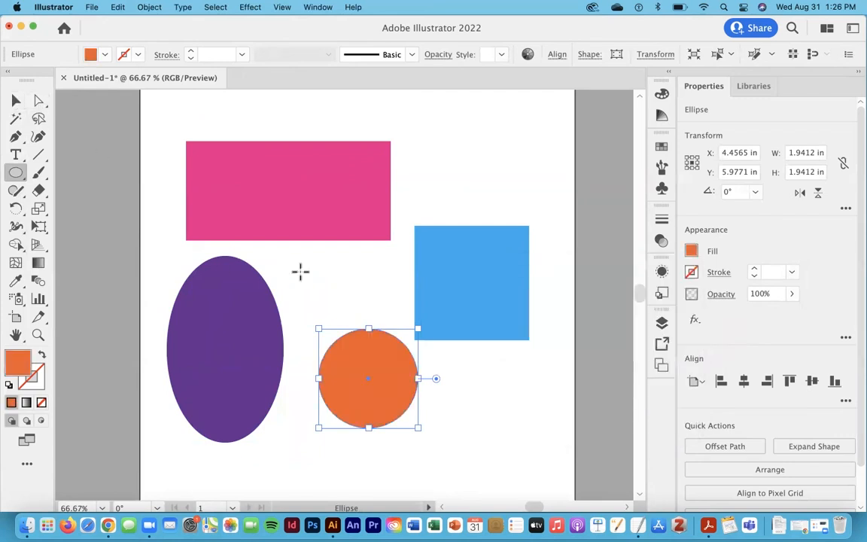
left_click(16, 100)
left_click_drag(395, 351, 374, 335)
left_click(15, 172)
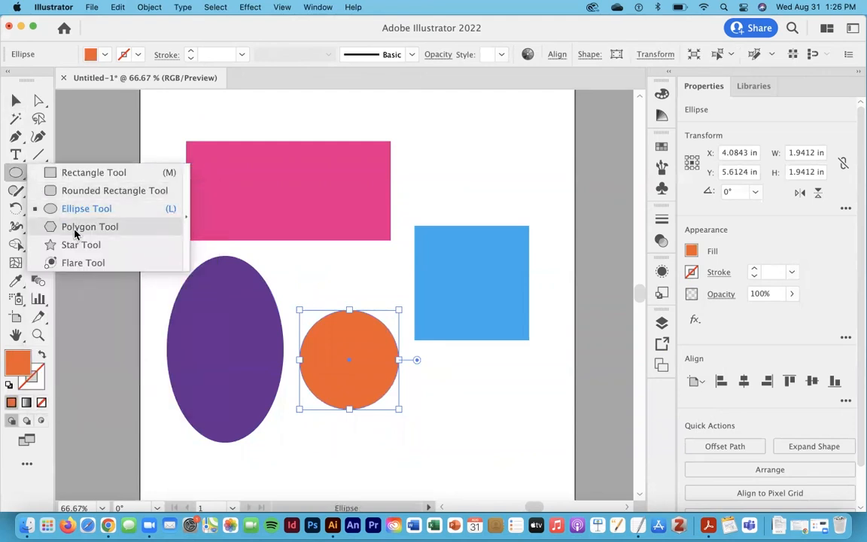
left_click(75, 229)
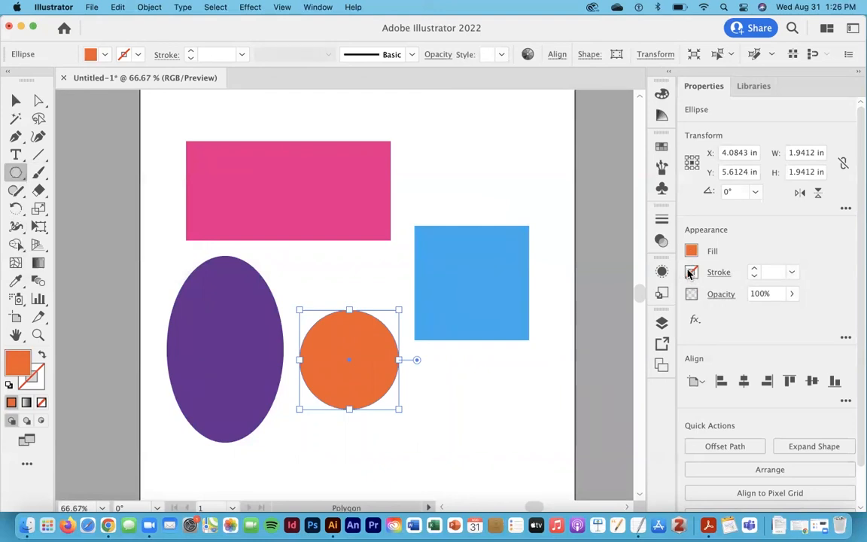
- Reposition the blue square slightly lower and the purple ellipse up and to the right
left_click(16, 102)
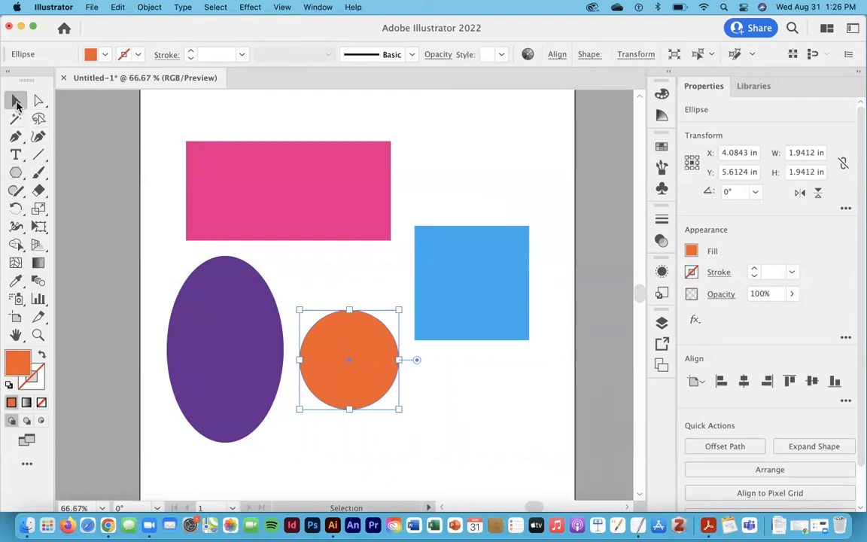
left_click(350, 192)
left_click_drag(481, 285, 481, 294)
left_click(361, 346)
left_click(208, 343)
left_click_drag(208, 343, 226, 315)
left_click(149, 158)
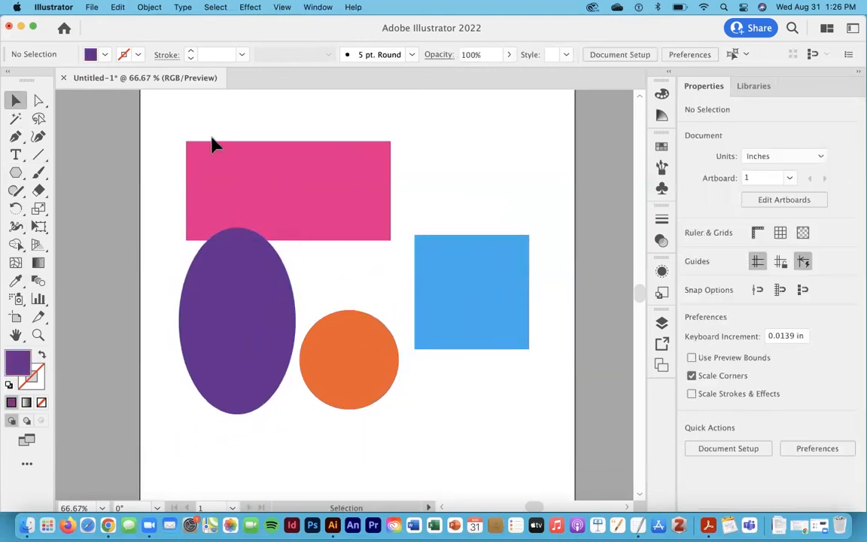
- Select all four shapes and shift them together slightly up and to the right on the artboard
left_click(260, 186)
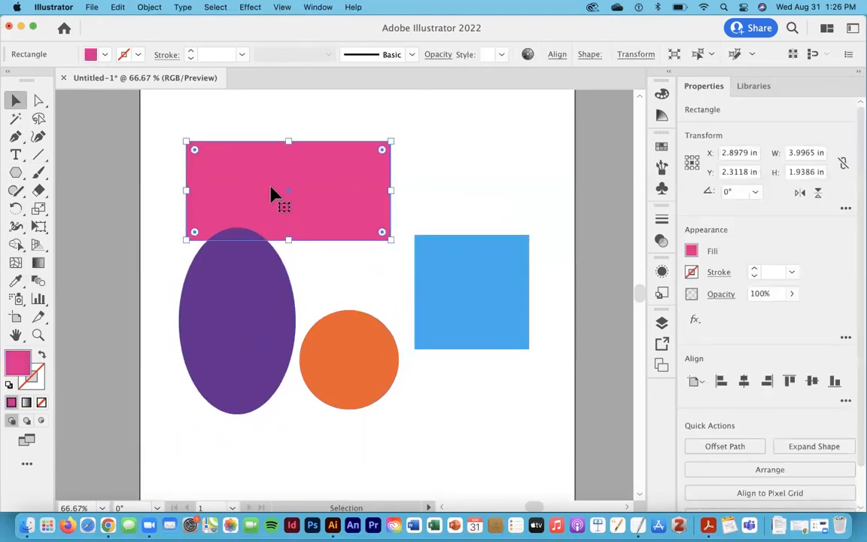
left_click(480, 295, "shift")
left_click(342, 386, "shift")
left_click(197, 307, "shift")
left_click_drag(218, 312, 226, 294)
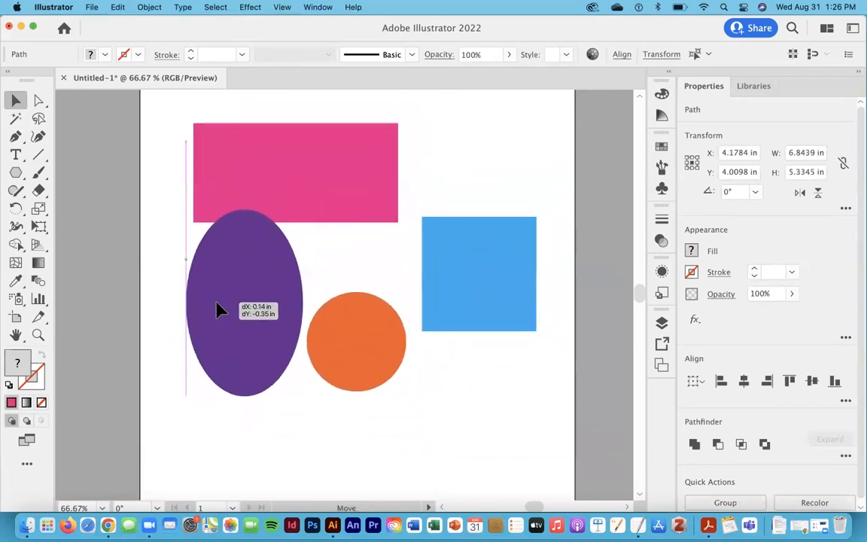
left_click(158, 294)
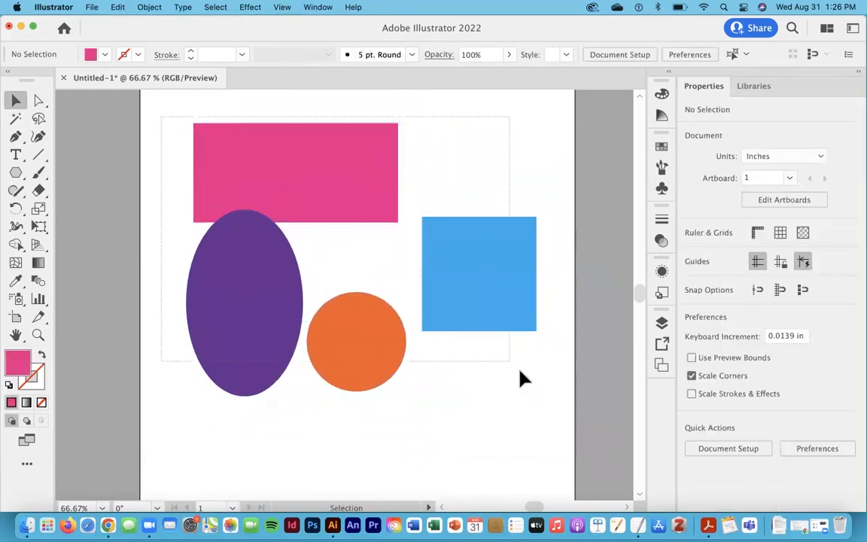
key("super+a")
mouse_move(468, 272)
left_mouse_down()
mouse_move(456, 309)
mouse_move(480, 271)
left_mouse_up()
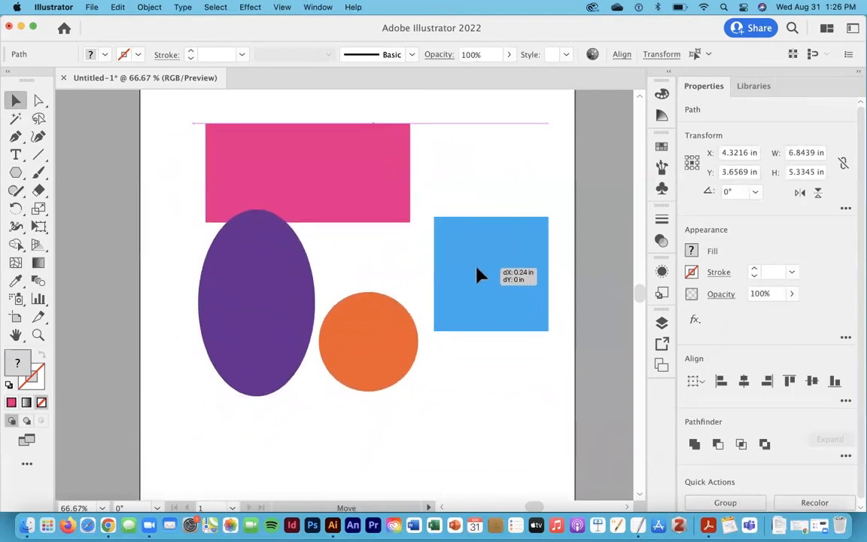
left_click(145, 163)
- Draw a teal hexagon about 1.59 in wide with the Polygon tool
left_click(19, 177)
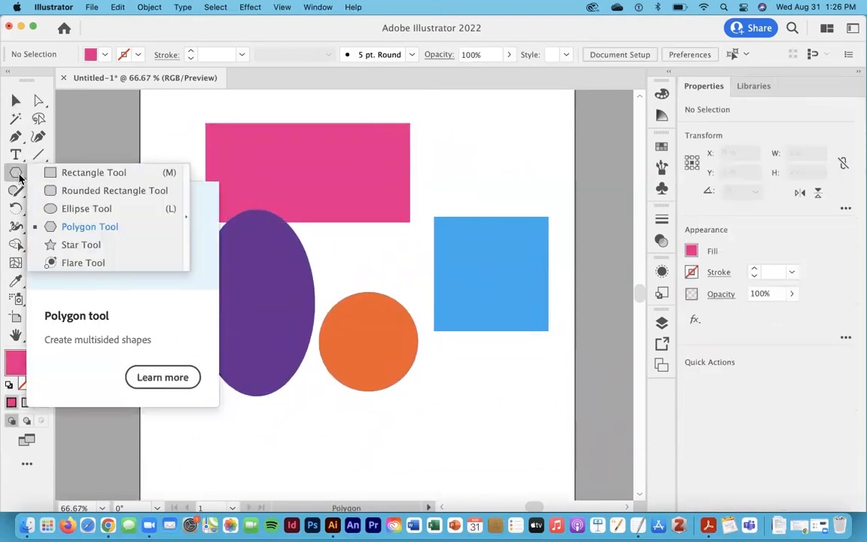
left_click(97, 230)
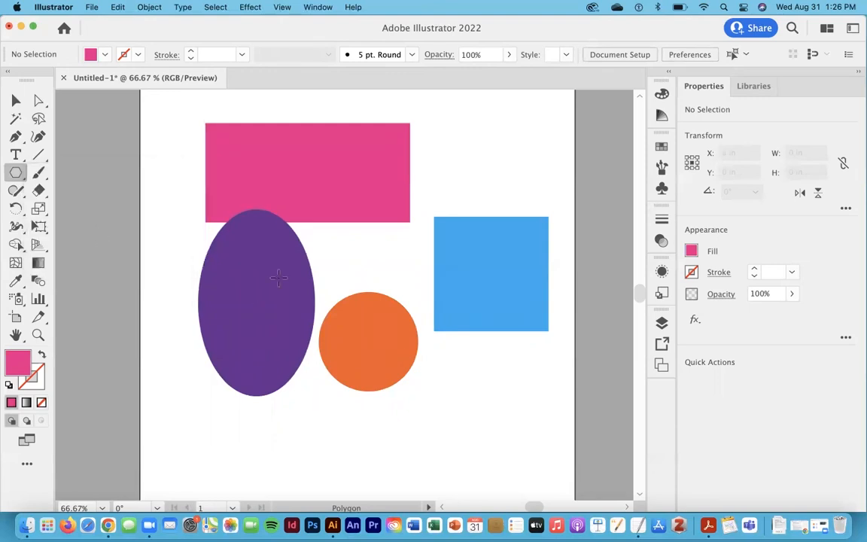
left_click(691, 251)
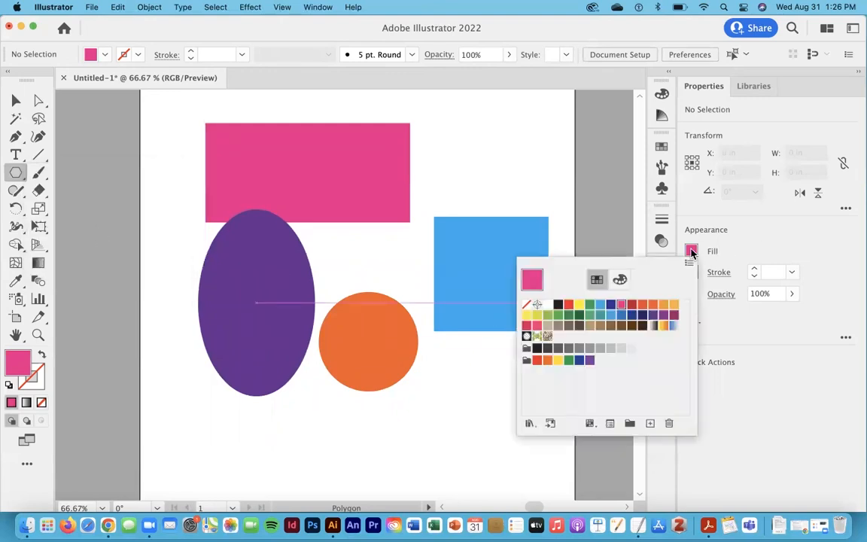
left_click(600, 318)
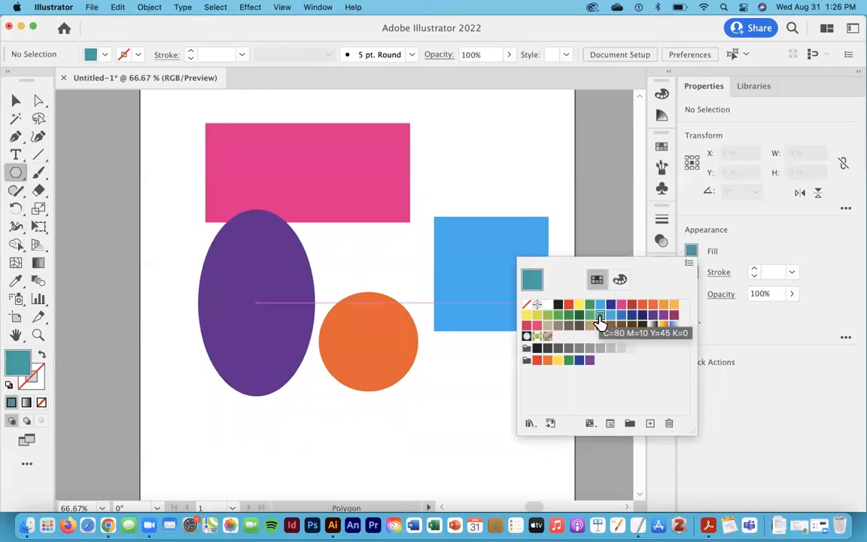
left_click(438, 374)
left_click_drag(437, 374, 399, 348)
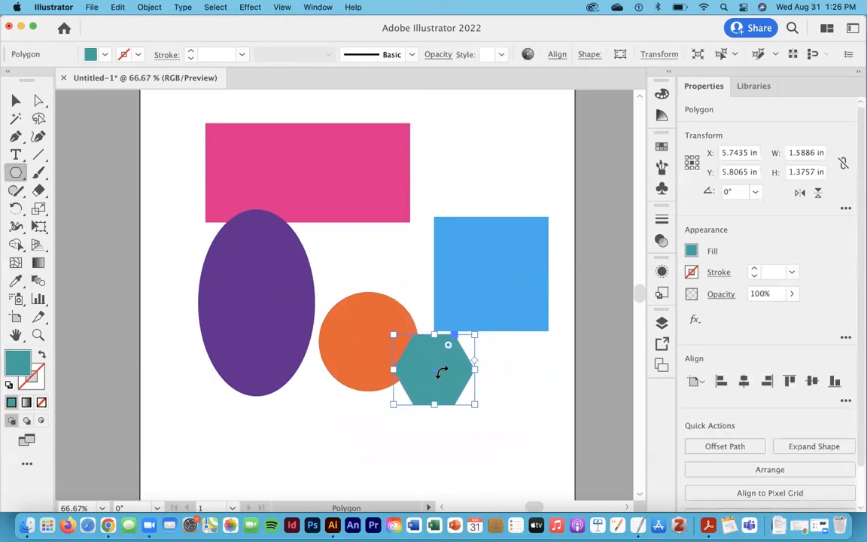
- Move the hexagon into the empty space above the blue square
left_click(17, 101)
left_click_drag(438, 369, 468, 166)
left_click(551, 155)
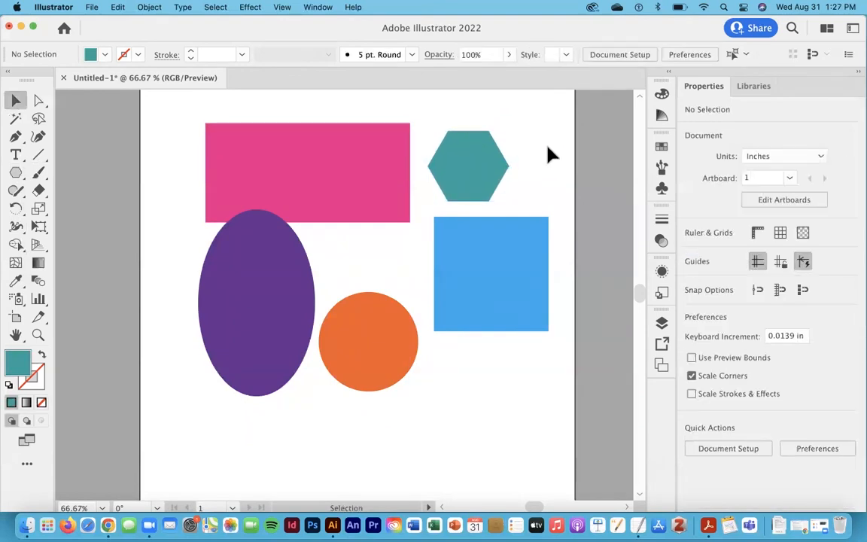